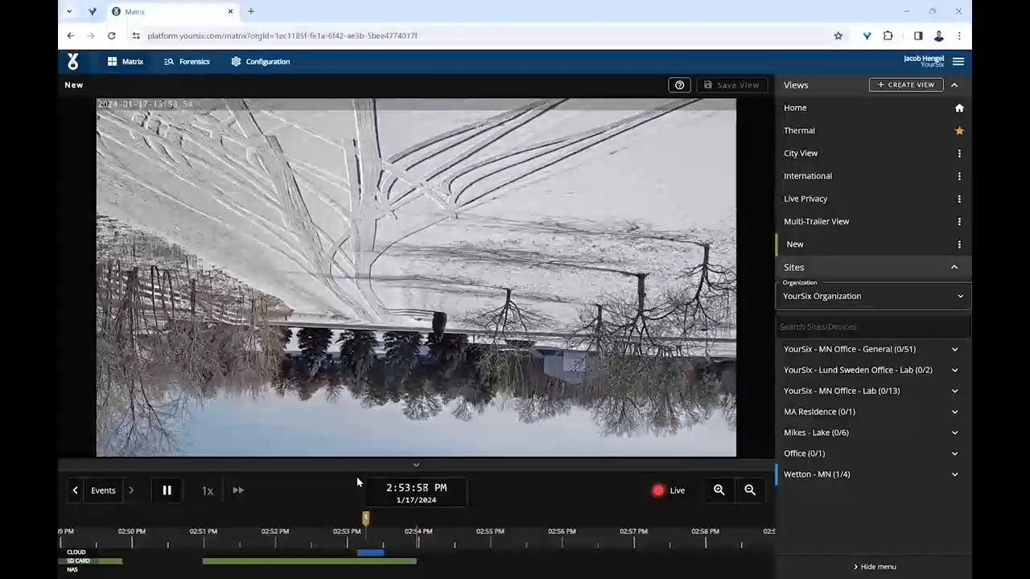
Open the device settings of the Driveway - P1425-LE MkII camera and review its Device Health configuration list.
mouse_move(245, 180)
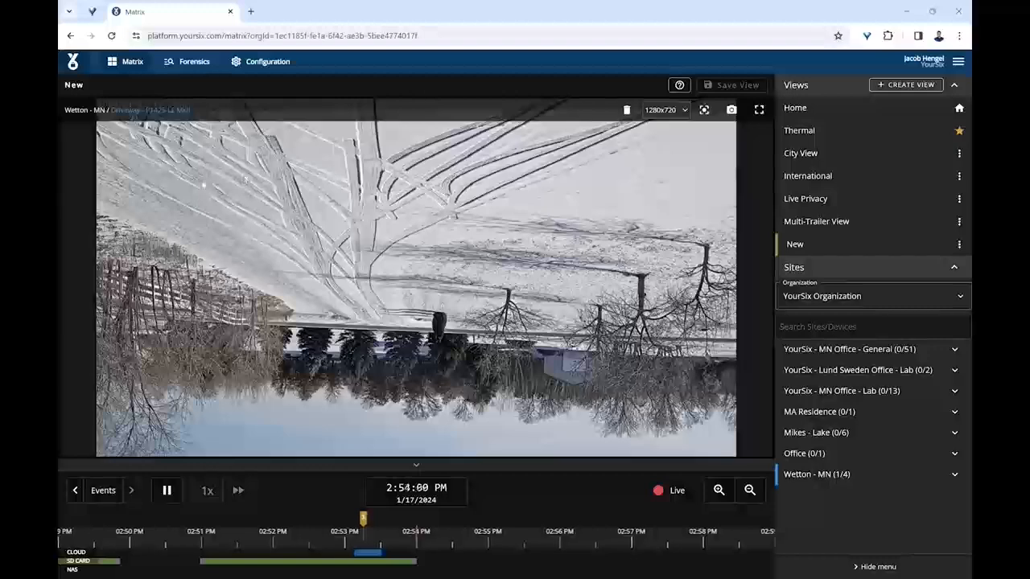
left_click(145, 111)
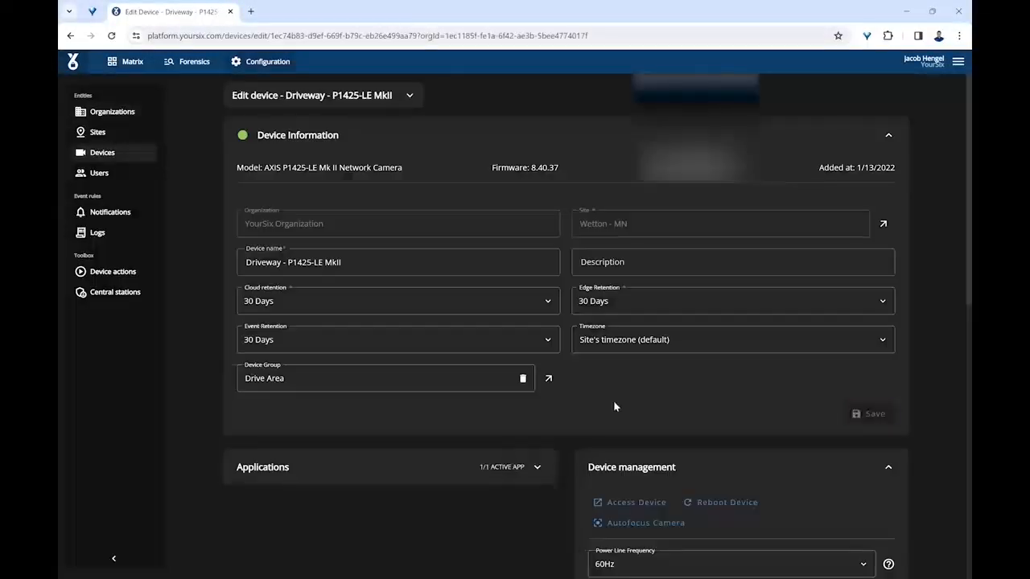
scroll(597, 327, "down", 1)
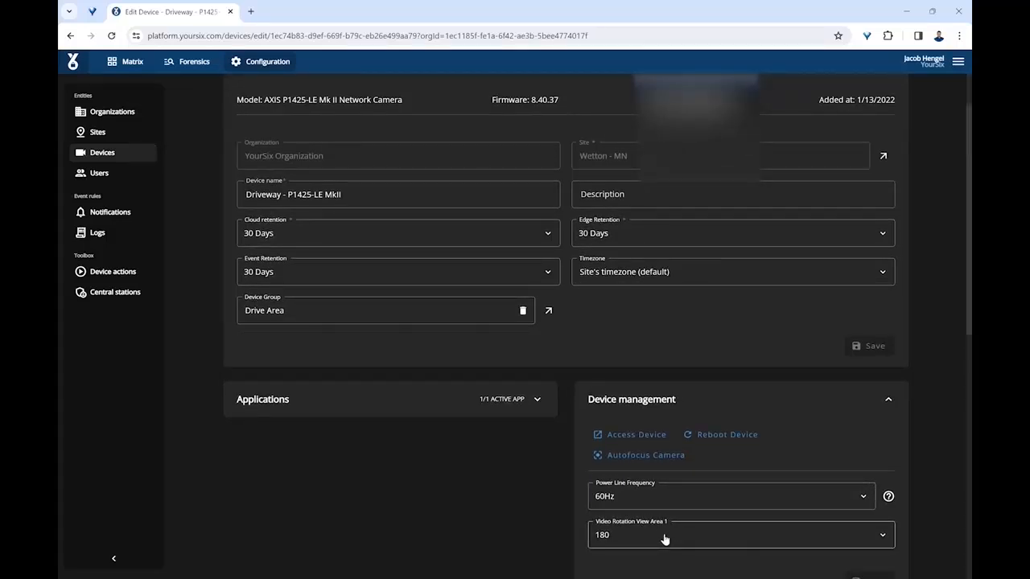
scroll(664, 539, "down", 5)
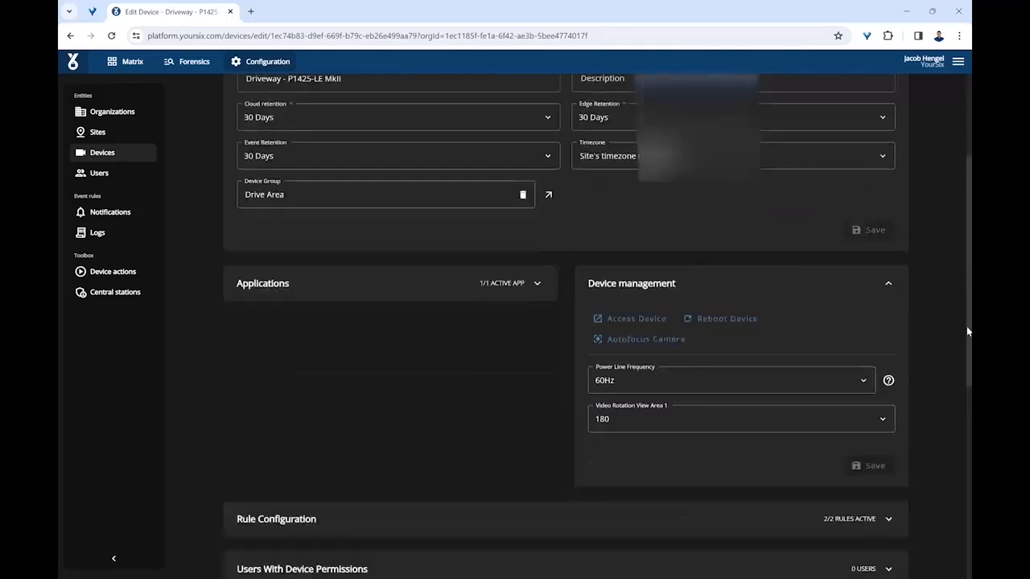
scroll(861, 455, "down", 1)
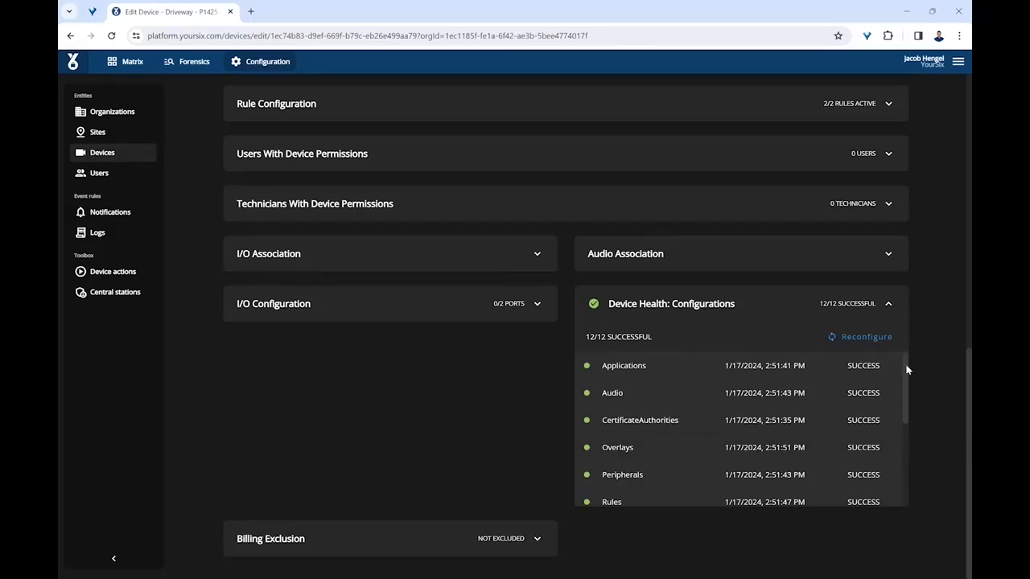
left_click_drag(907, 369, 906, 441)
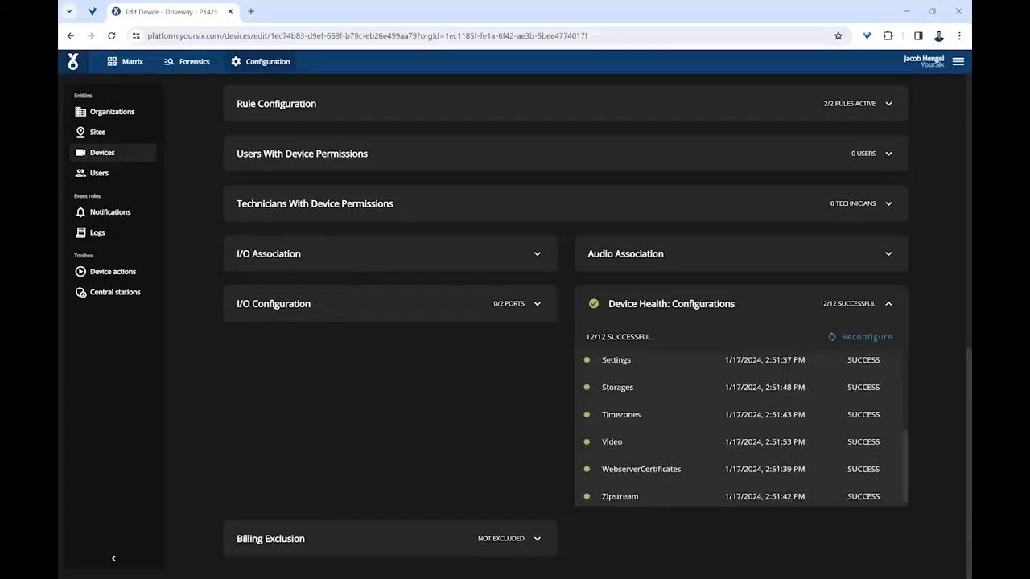
scroll(566, 326, "up", 6)
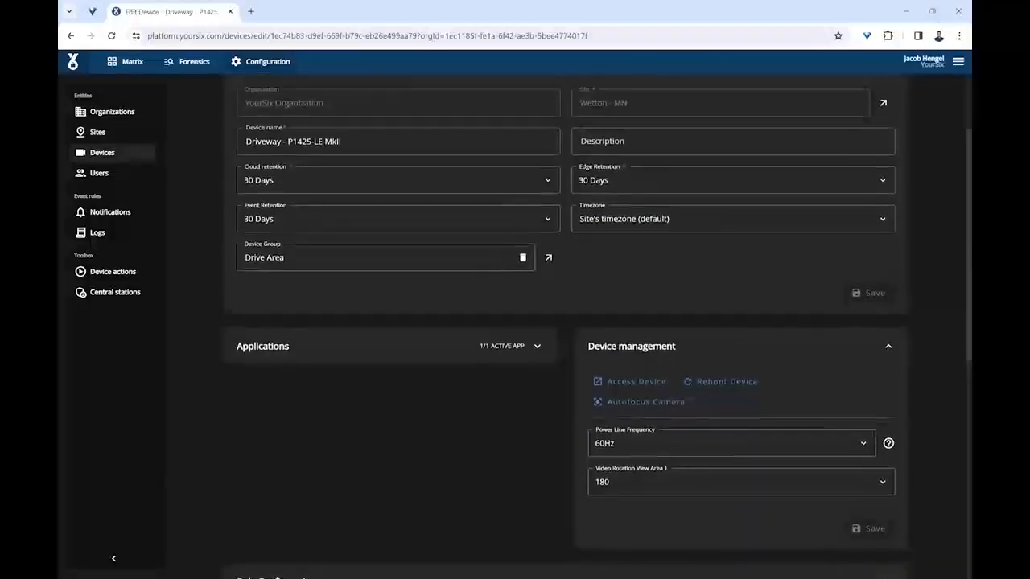
Set Video Rotation View Area 1 to 0 under Device management, save it and acknowledge the reboot notice.
scroll(566, 325, "down", 2)
scroll(939, 296, "down", 1)
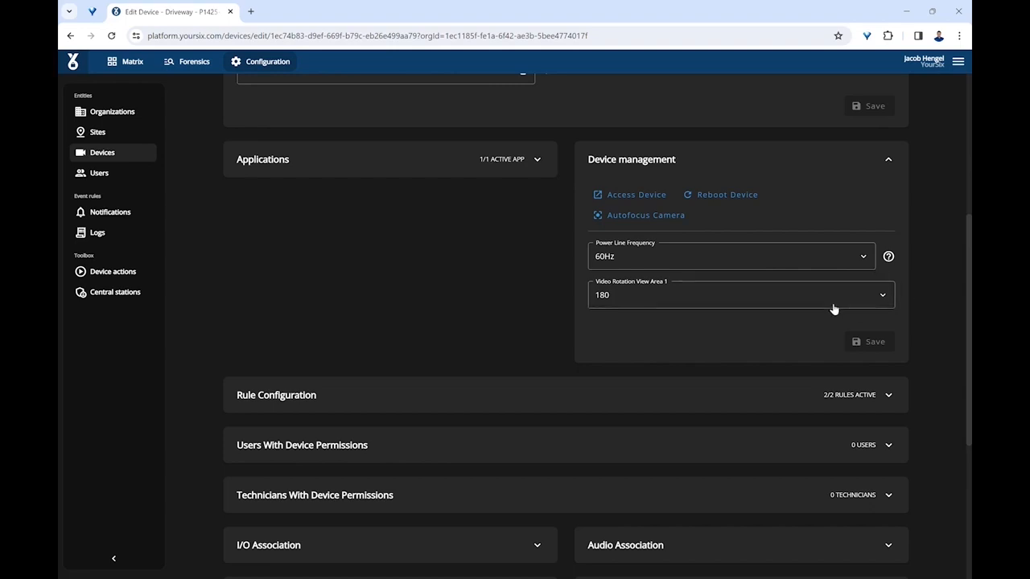
left_click(654, 309)
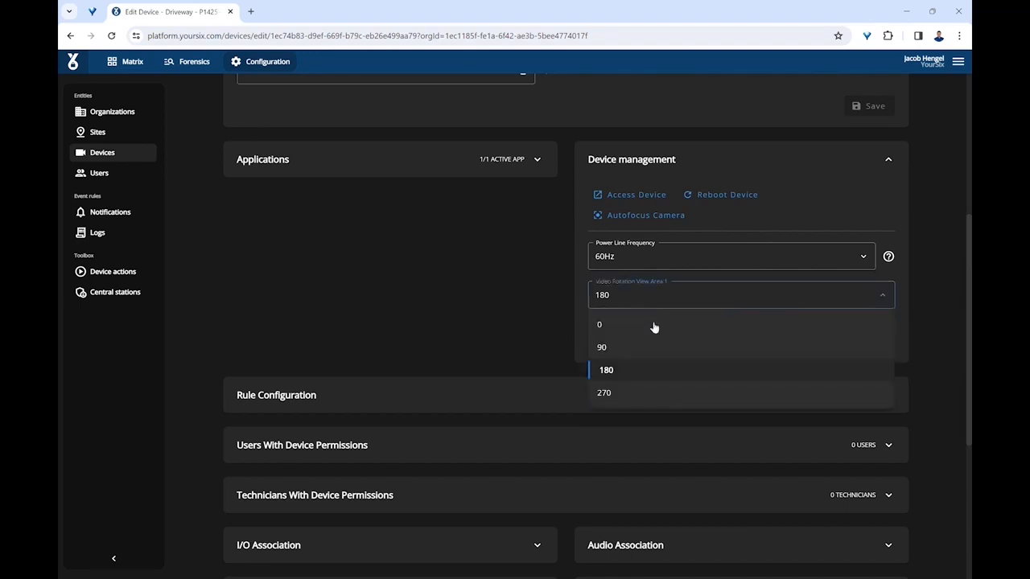
left_click(651, 325)
left_click(857, 344)
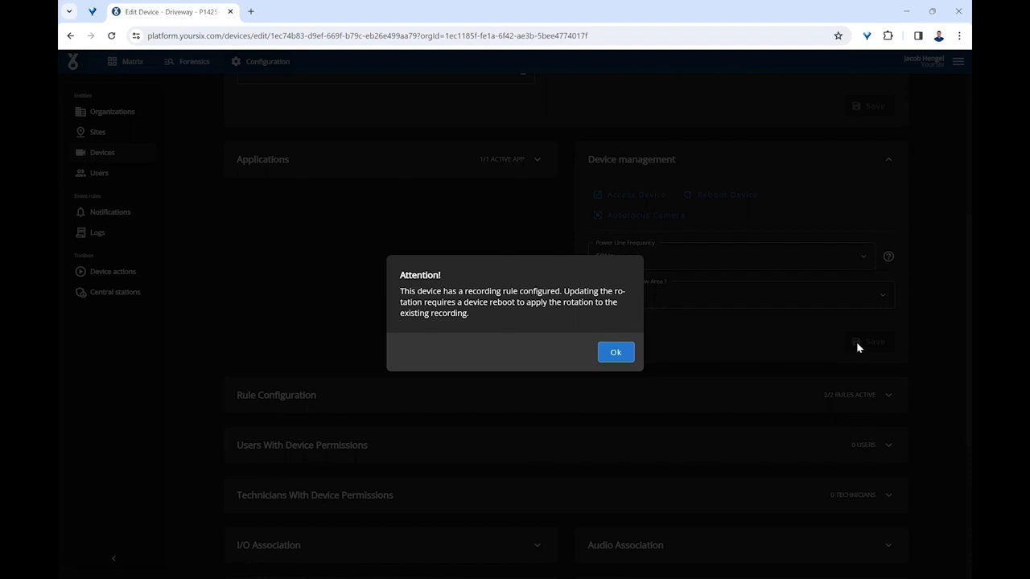
left_click(614, 352)
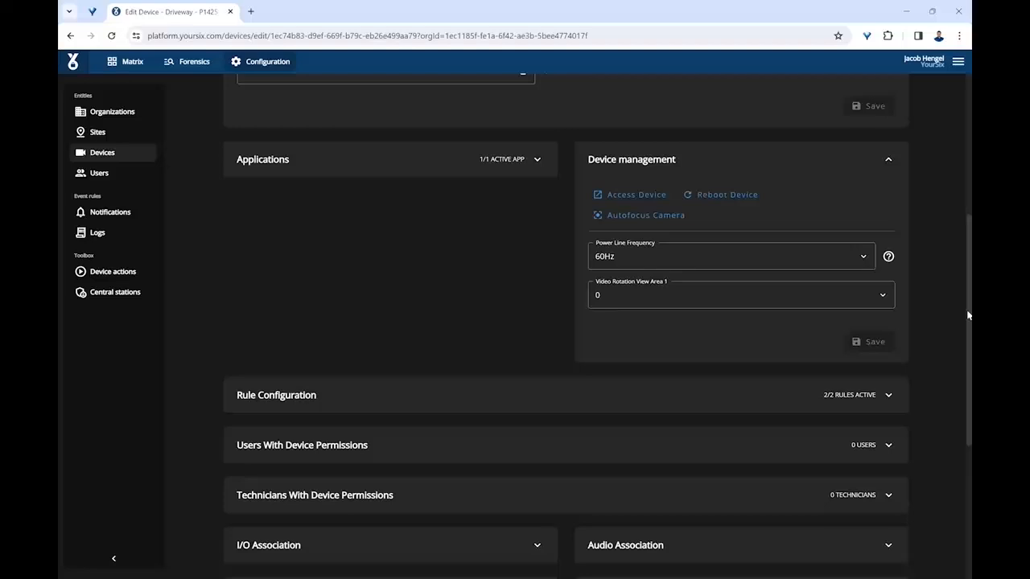
Expand the Driveway camera's Rule Configuration and reboot the device, confirming the request.
scroll(965, 323, "down", 2)
scroll(966, 323, "down", 2)
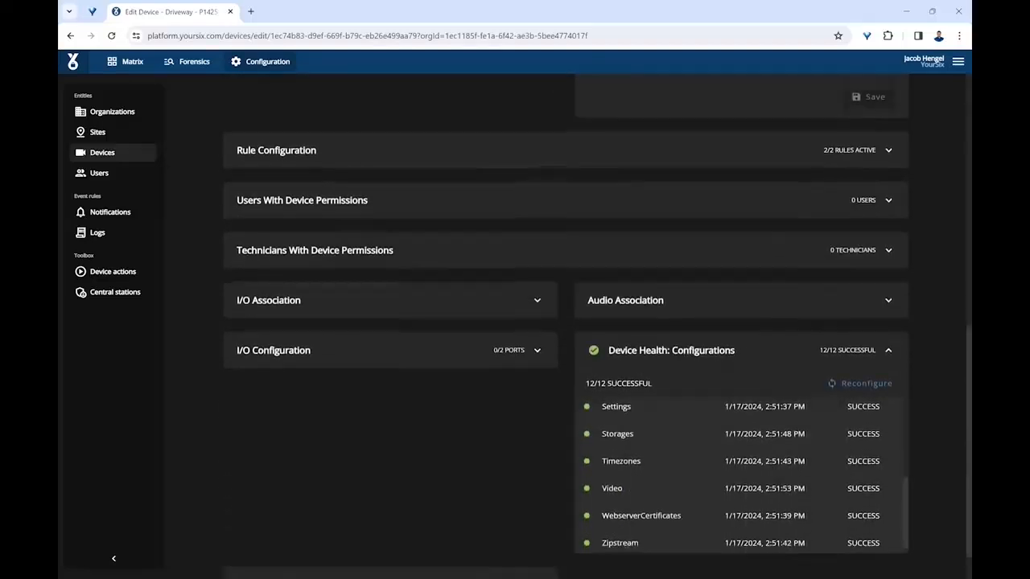
scroll(970, 311, "up", 4)
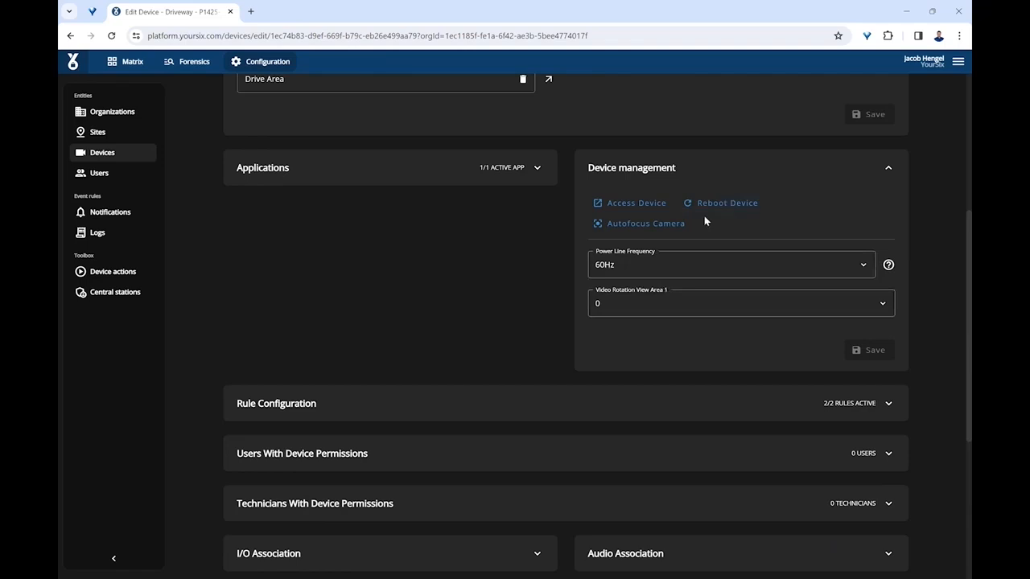
left_click(633, 398)
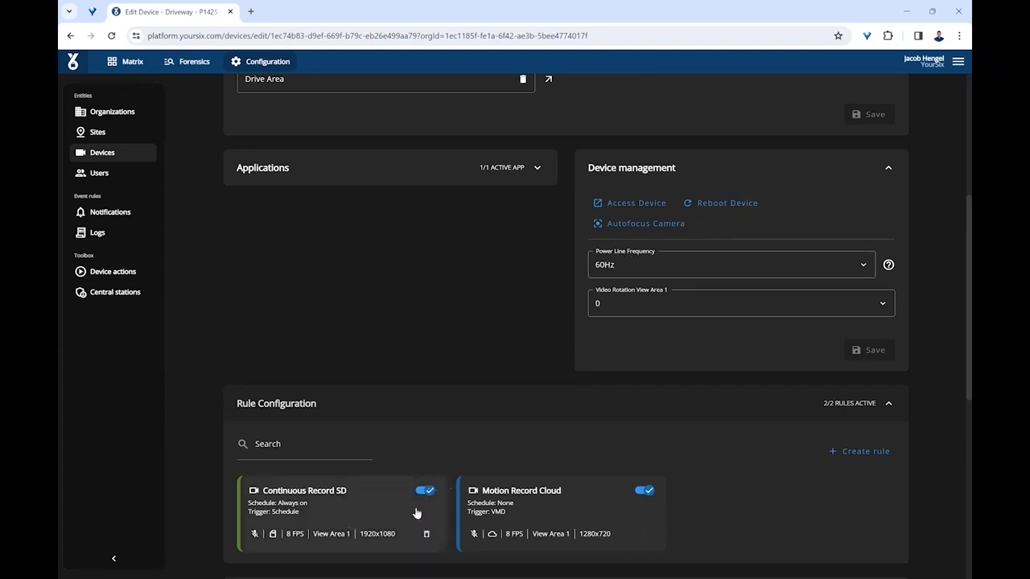
left_click(729, 202)
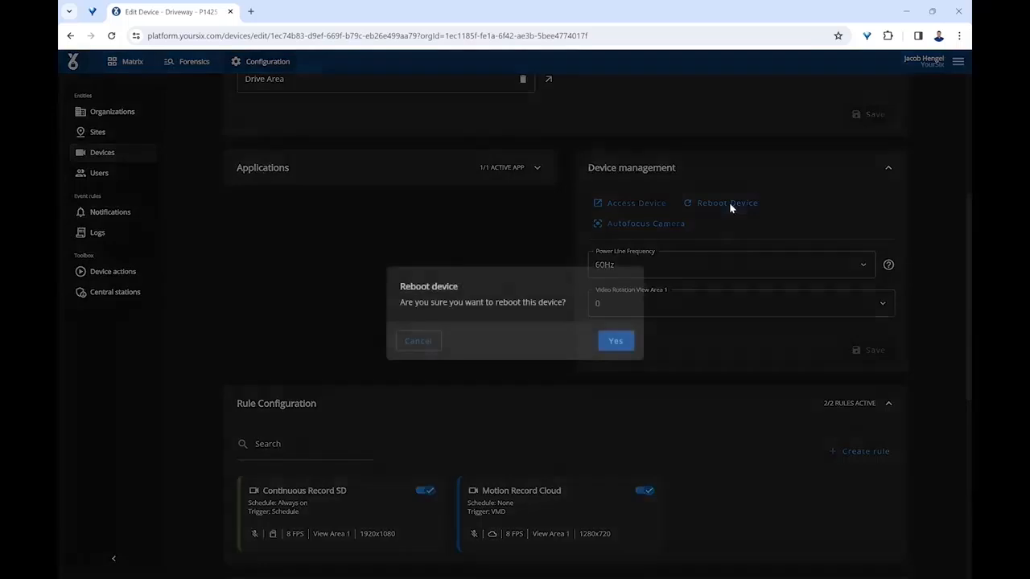
left_click(617, 344)
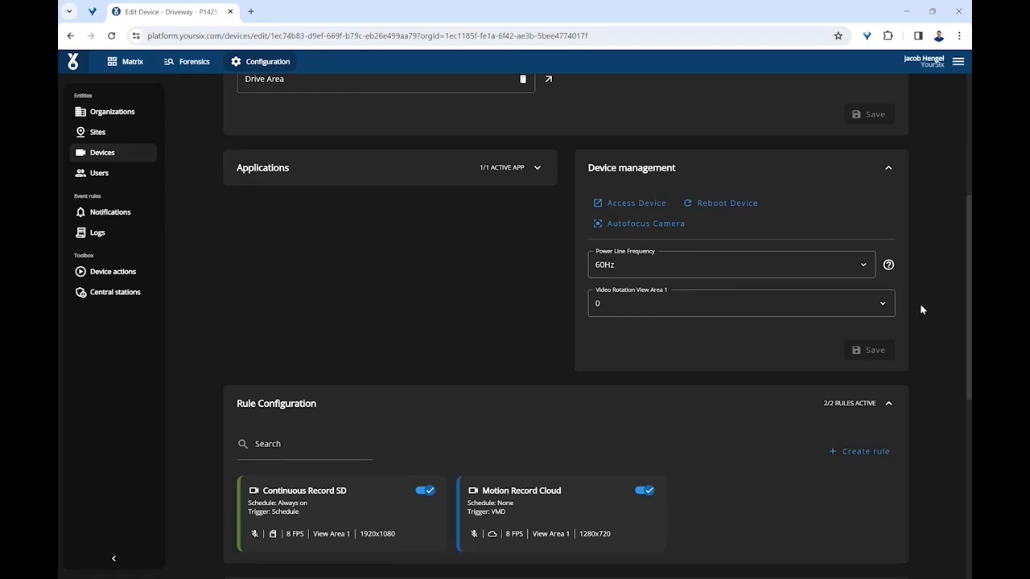
Return to the Matrix, remove the Driveway camera from the New view and expand the Wetton - MN site.
scroll(563, 322, "up", 4)
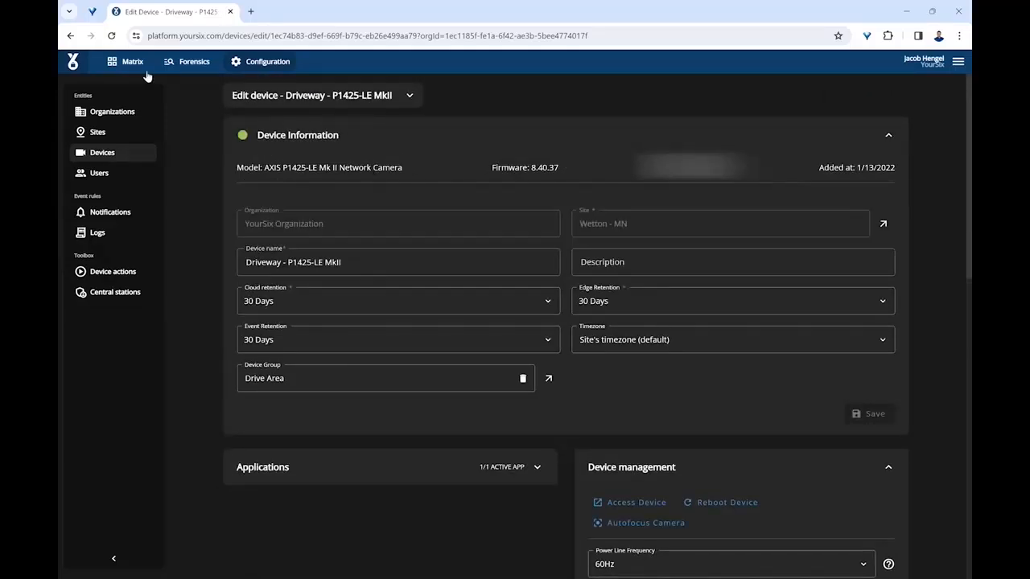
left_click(134, 62)
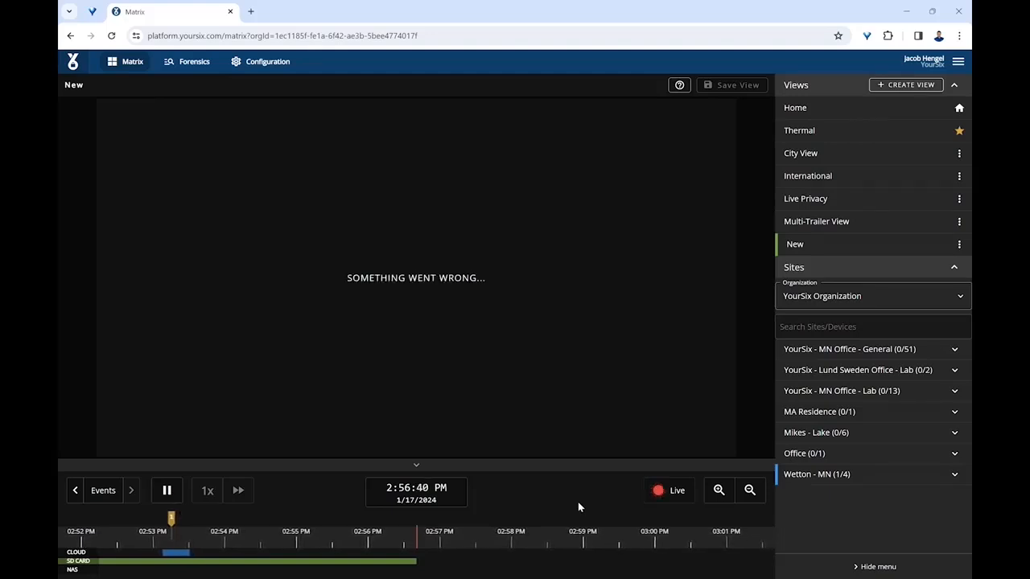
left_click(795, 478)
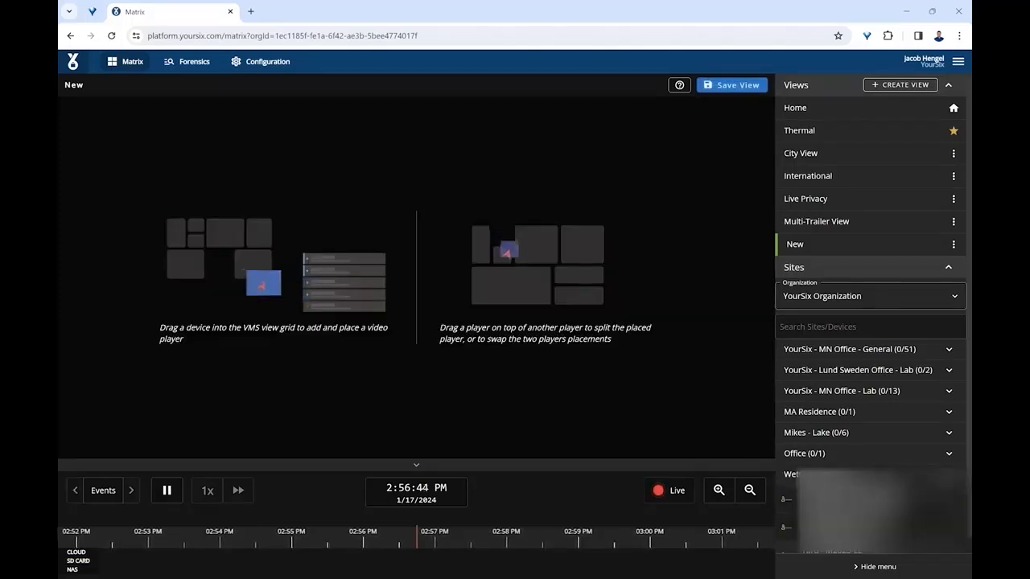
scroll(870, 322, "down", 1)
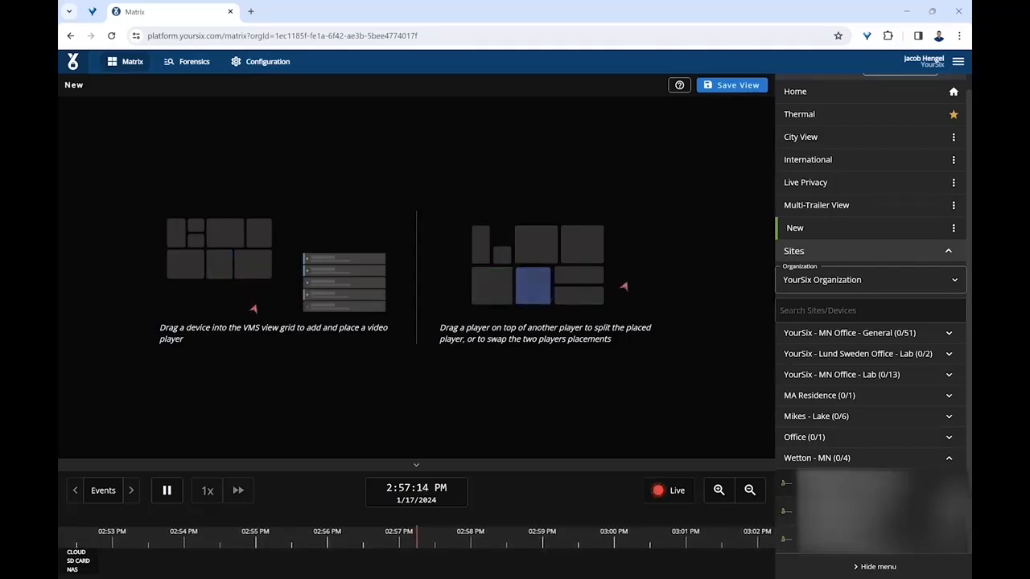
Add the AI Audio Deterrence - M1075 camera from the YourSix - MN Office - General site to the view.
left_click(950, 335)
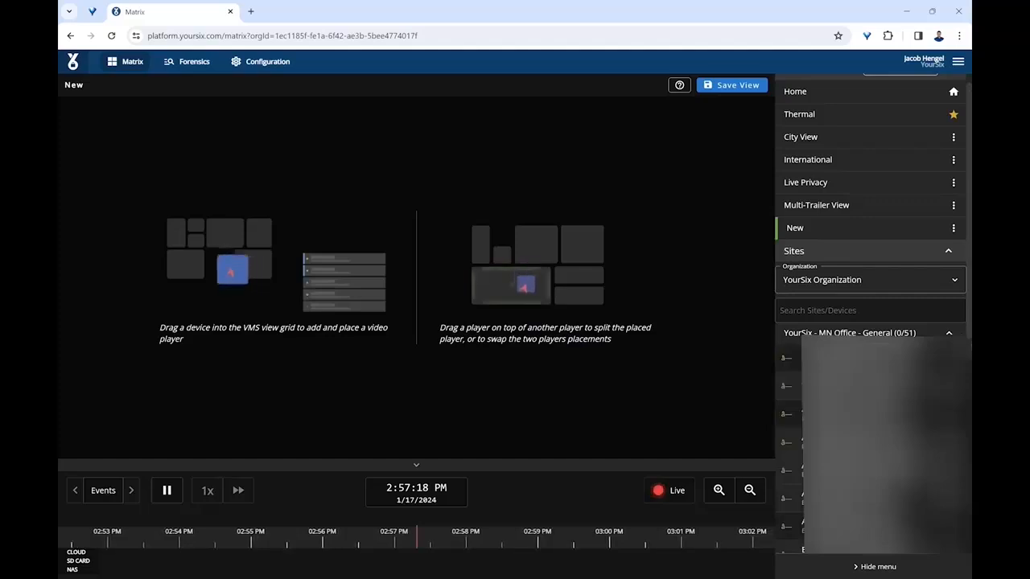
scroll(943, 347, "down", 1)
left_click(940, 346)
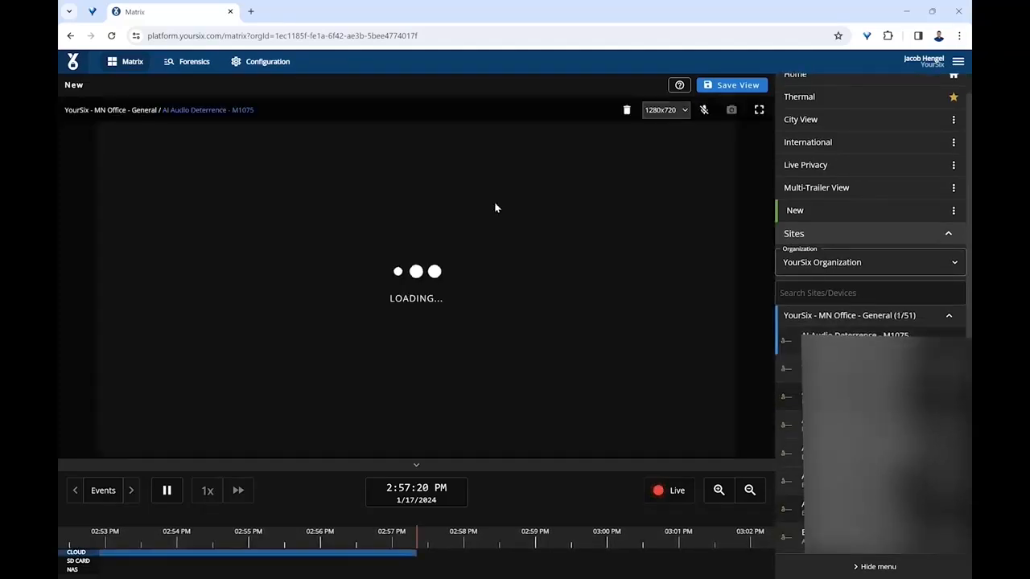
Access the AI Audio Deterrence - M1075 camera's own web interface and play its live video on the video Installation page.
left_click(251, 111)
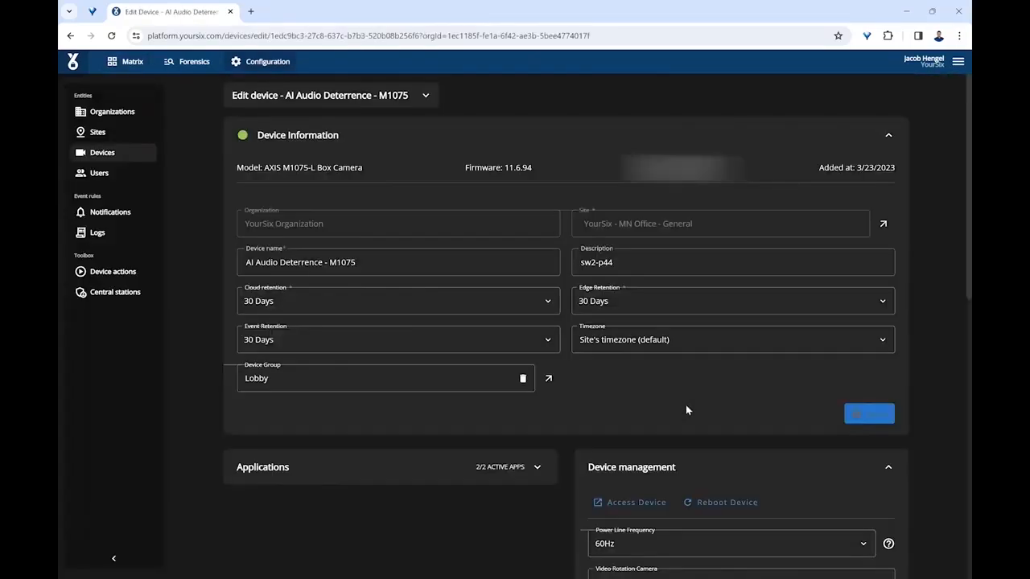
left_click(637, 498)
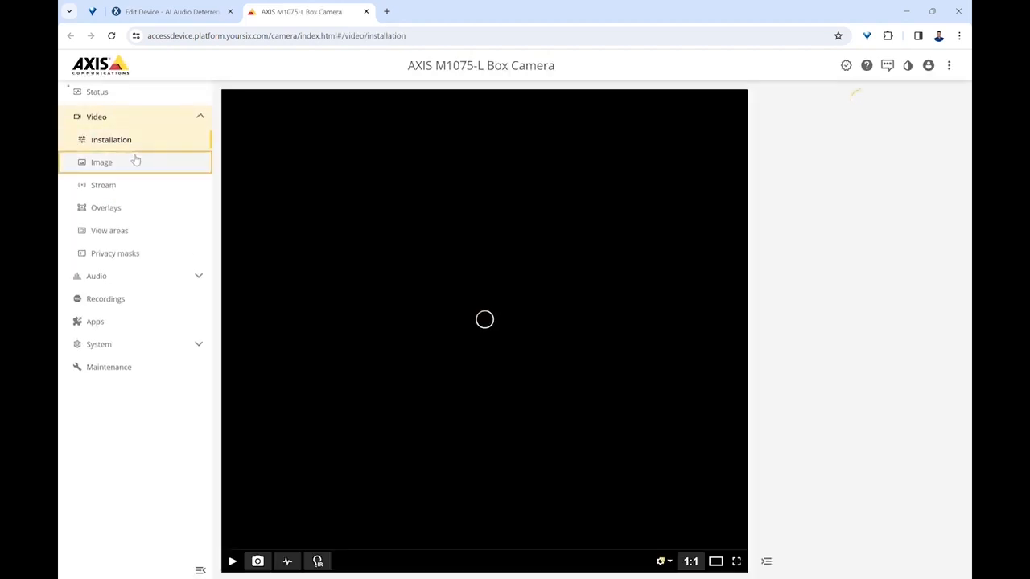
left_click(136, 161)
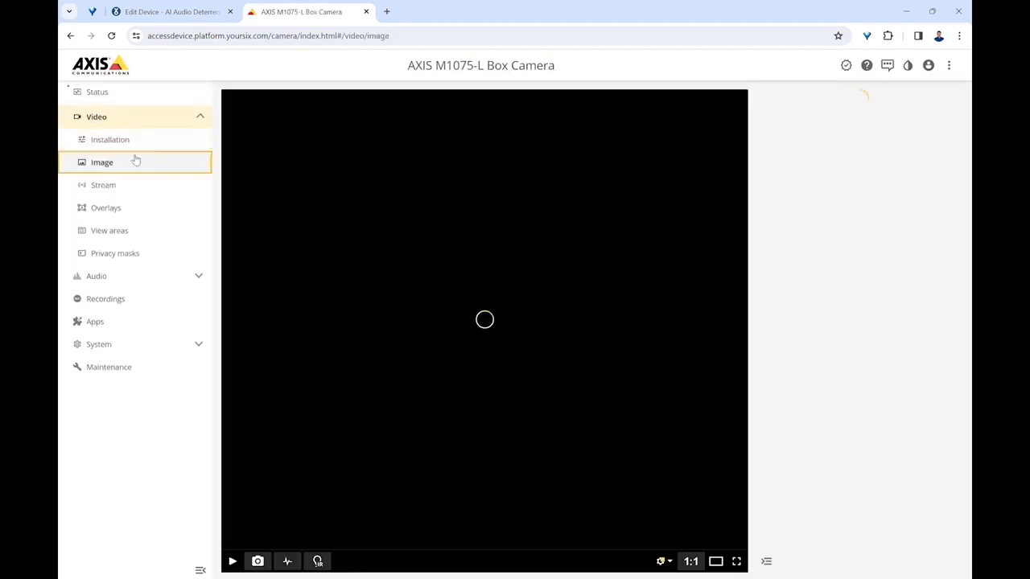
left_click(134, 148)
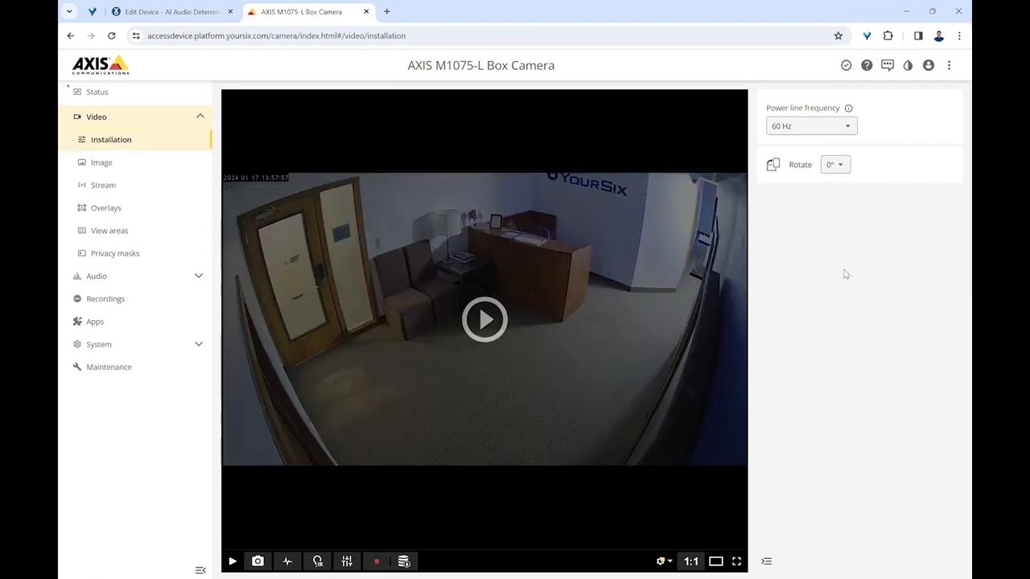
left_click(504, 325)
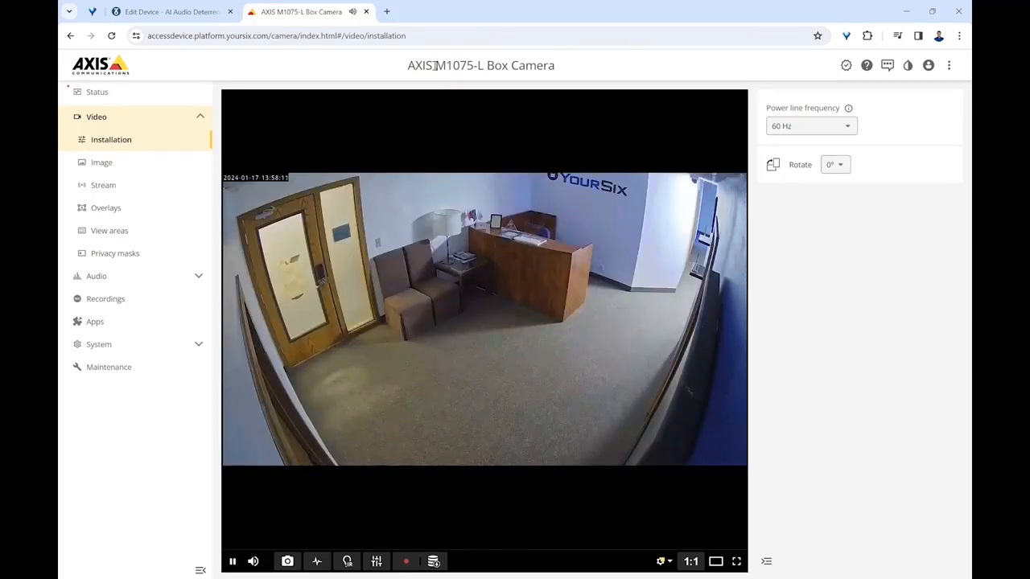
Close the AXIS camera interface, return to the Matrix and remove the M1075 camera from the view.
left_click(366, 12)
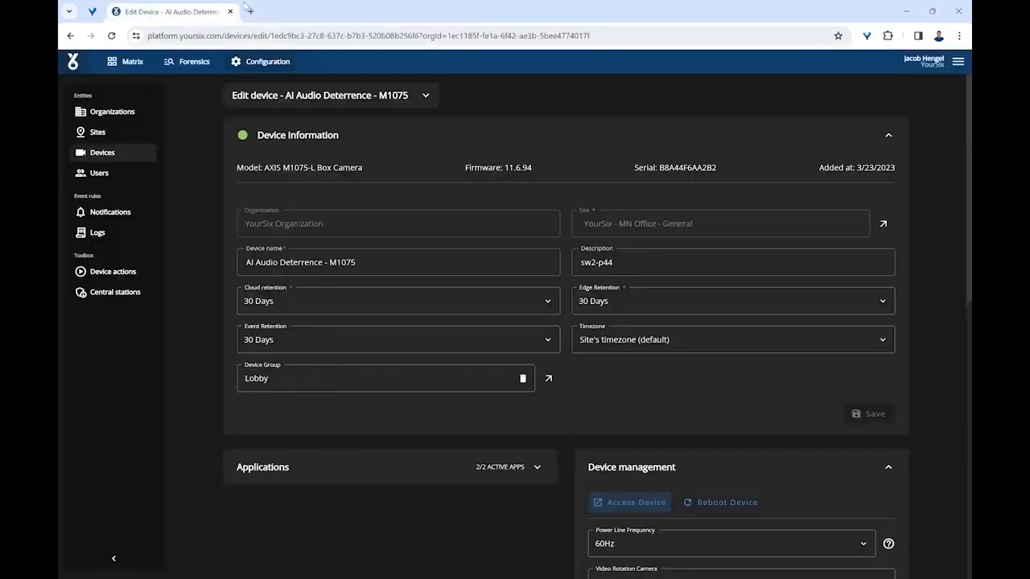
left_click(130, 69)
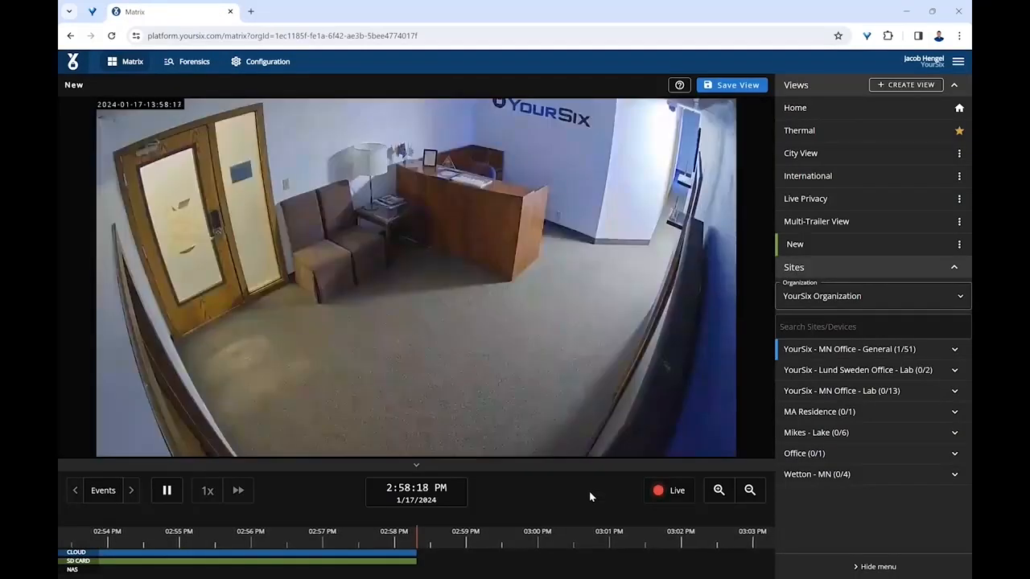
mouse_move(609, 127)
left_click(599, 110)
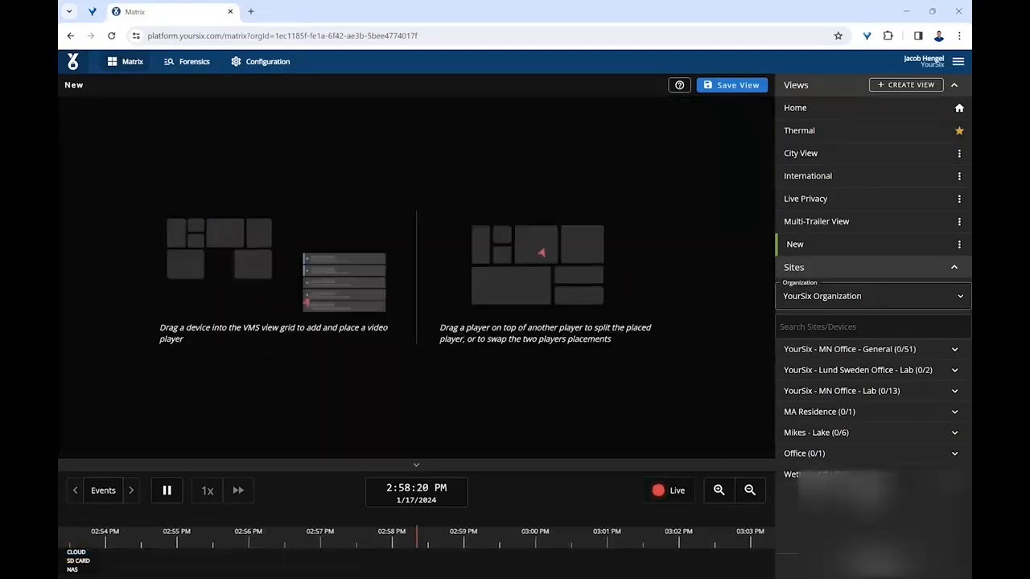
Add the Driveway - P1425-LE MkII camera from the Wetton - MN site back to the view and reload the page.
left_click(816, 474)
left_click_drag(820, 500, 596, 352)
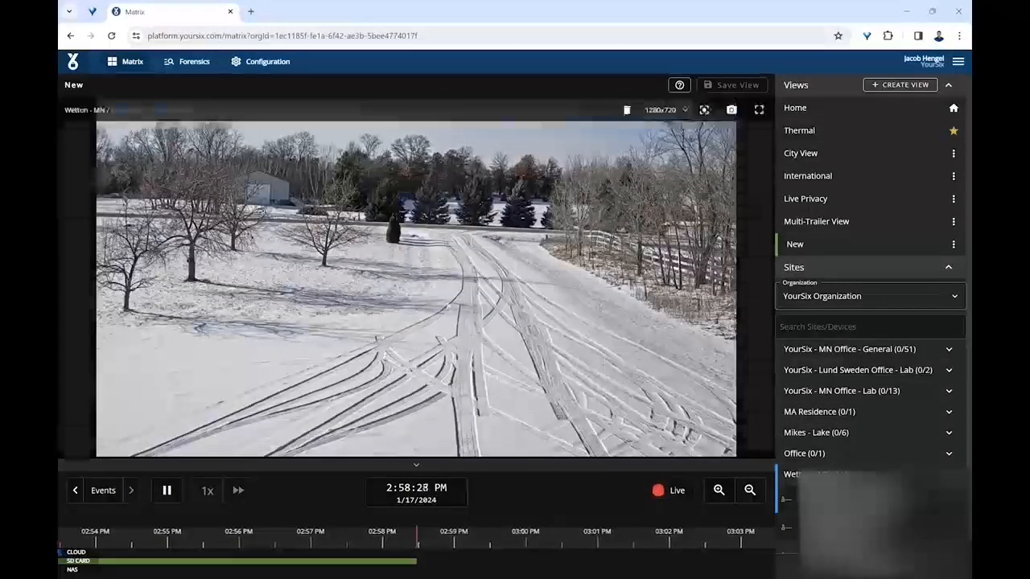
left_click(111, 35)
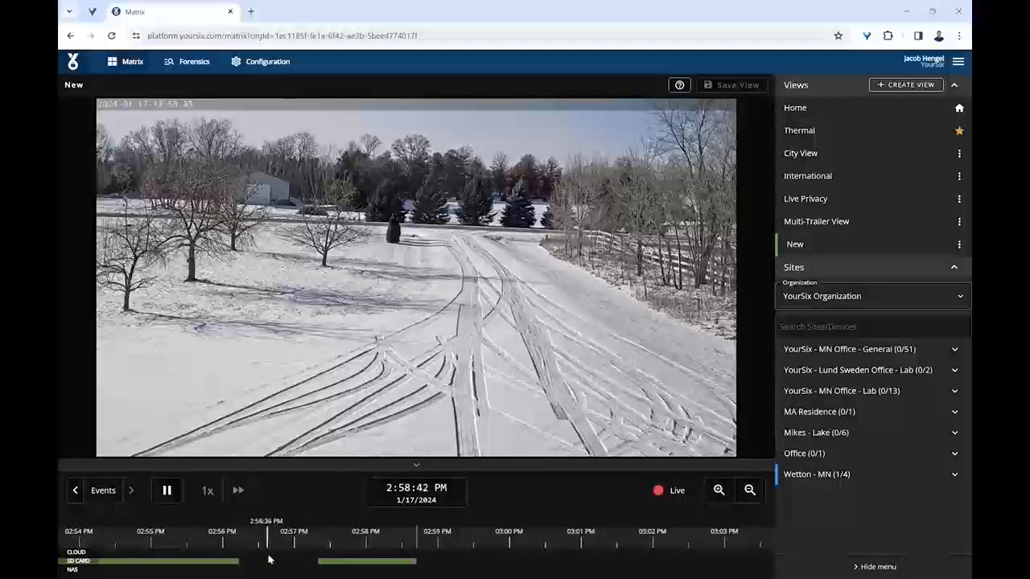
Play the Driveway recordings at about 2:55:41 PM and 2:57:21 PM, return to live, and play back from about 2:58:29 PM.
left_click(205, 560)
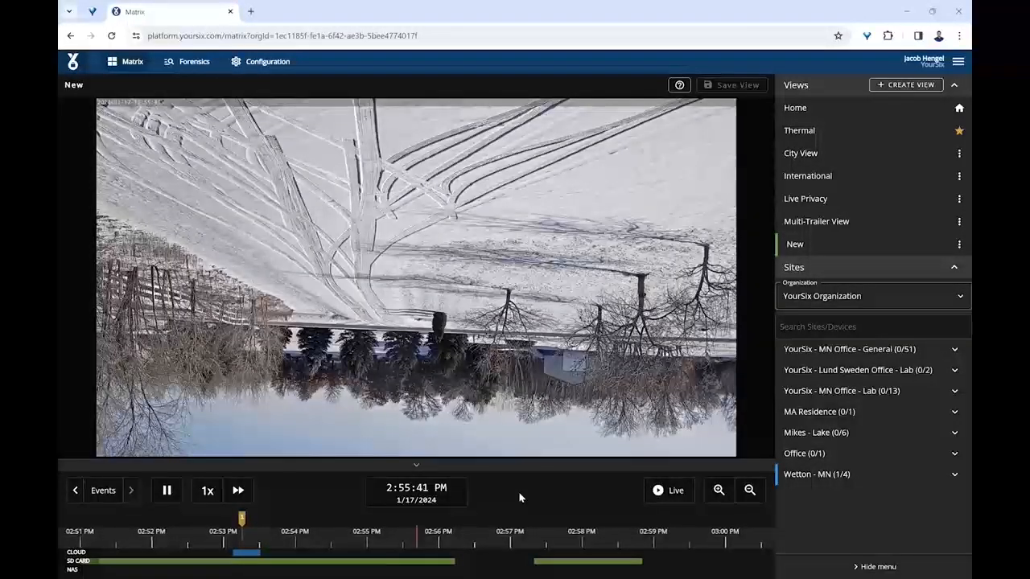
left_click(536, 530)
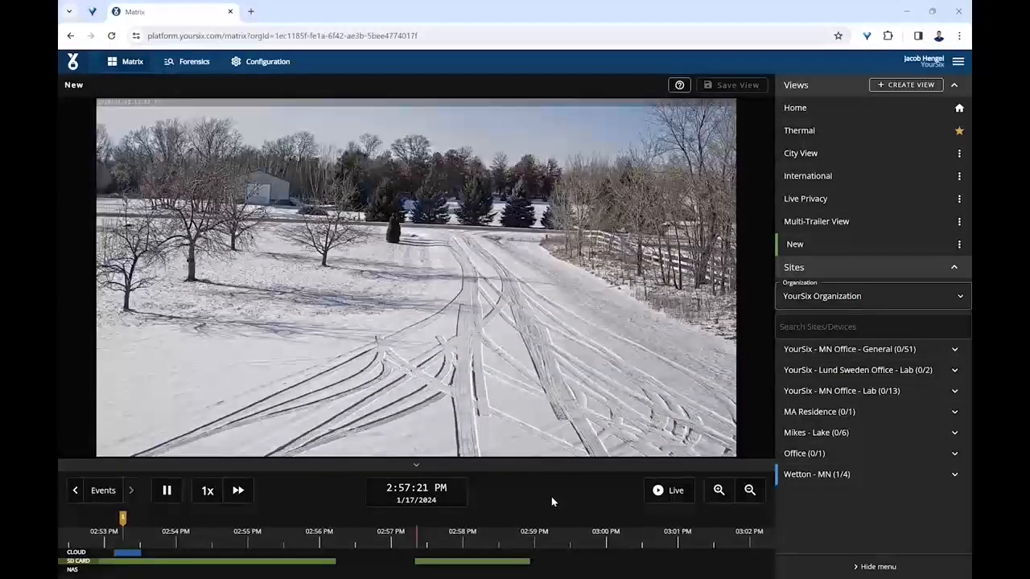
left_click(665, 489)
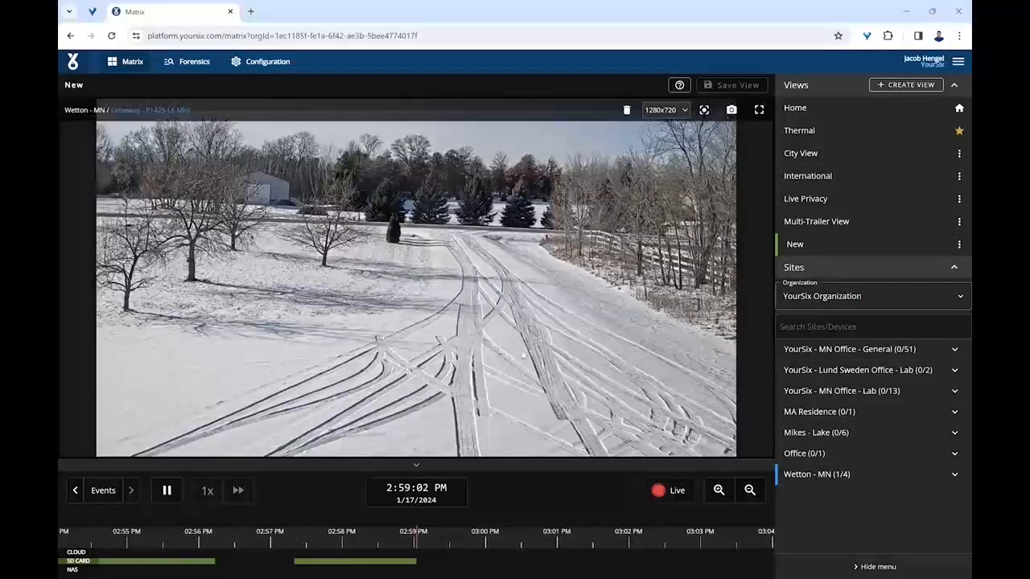
left_click(377, 540)
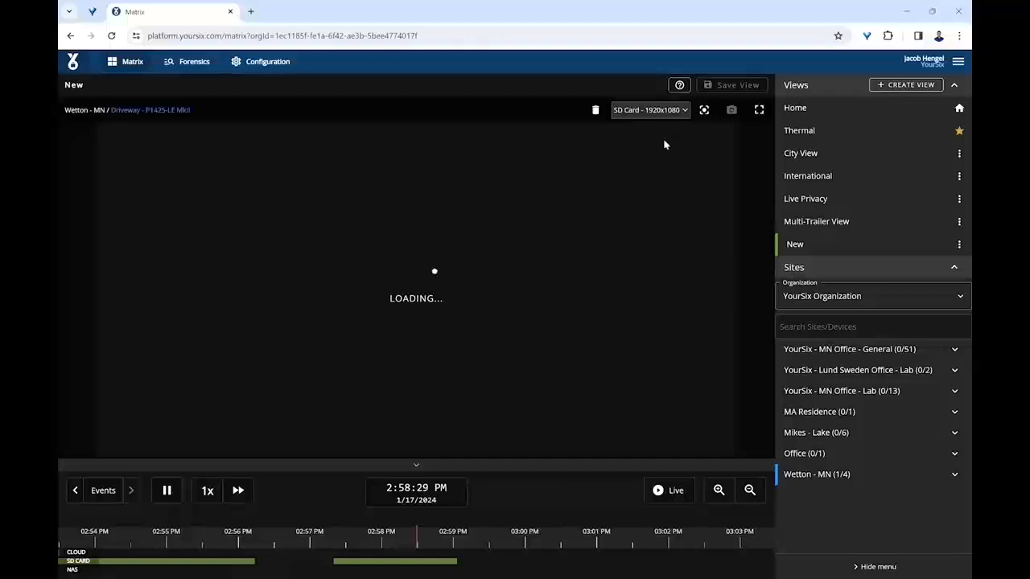